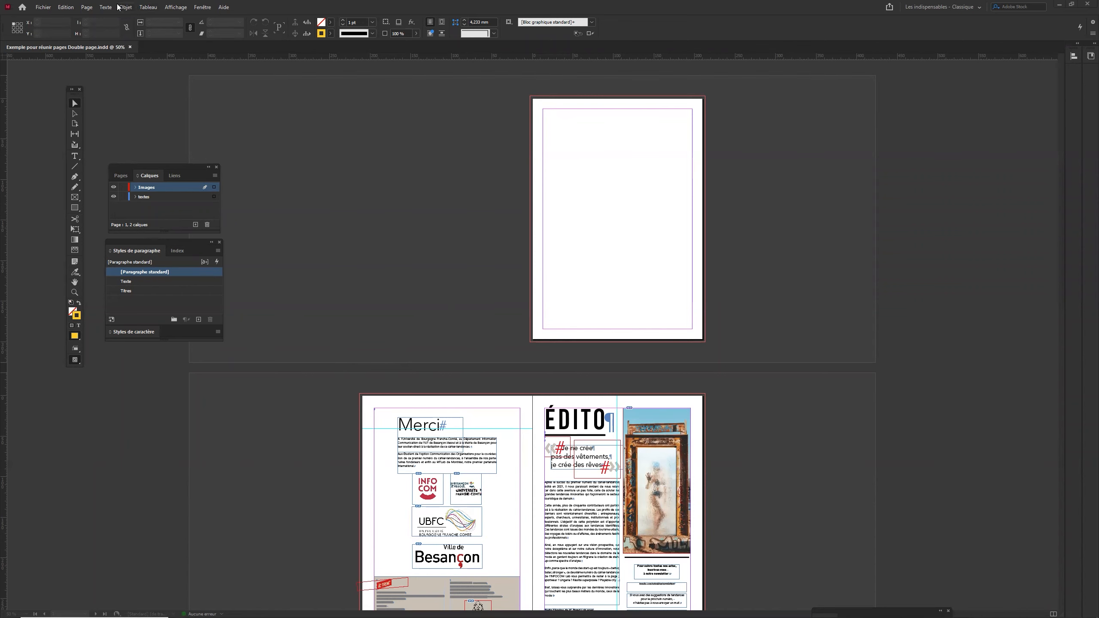
Step: Import Couverture.indd and place its cover artwork on the blank first page
left_click(43, 8)
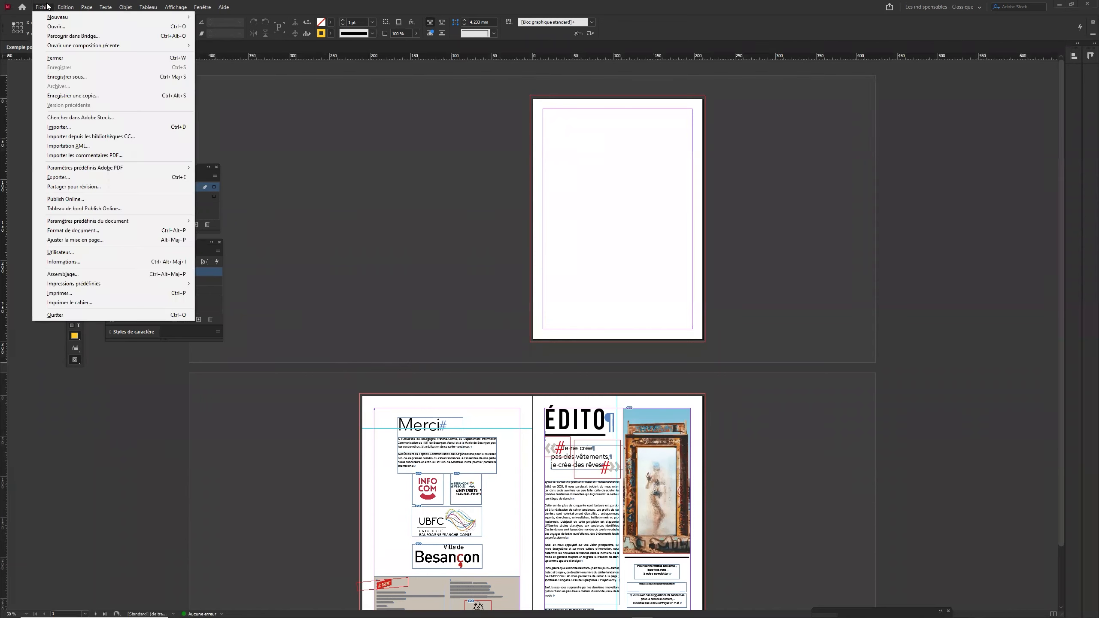
left_click(97, 131)
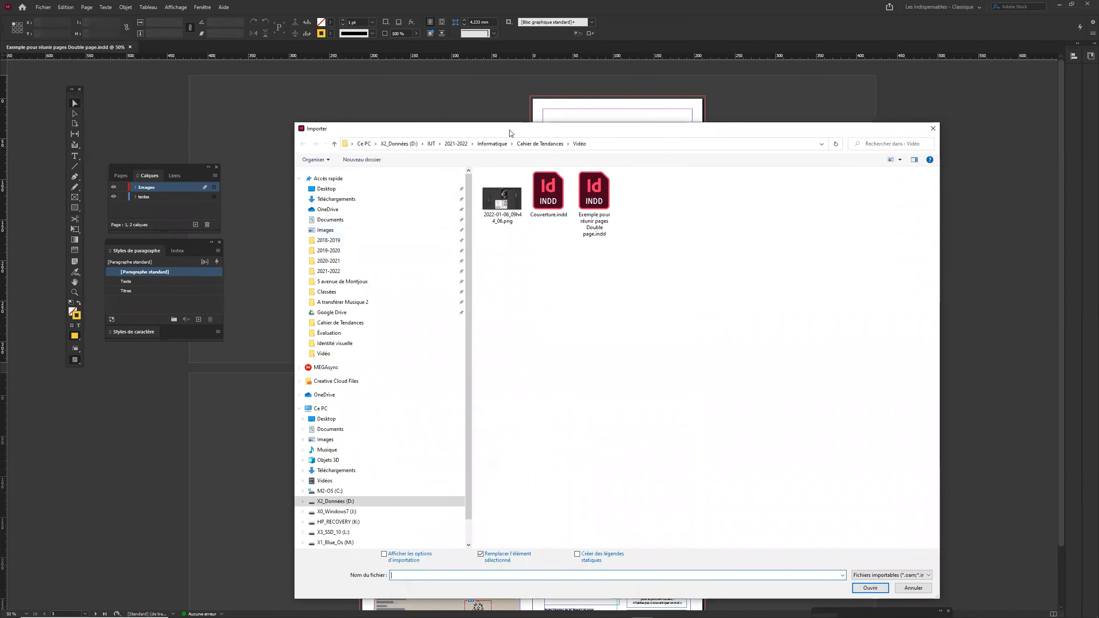
left_click_drag(505, 132, 377, 95)
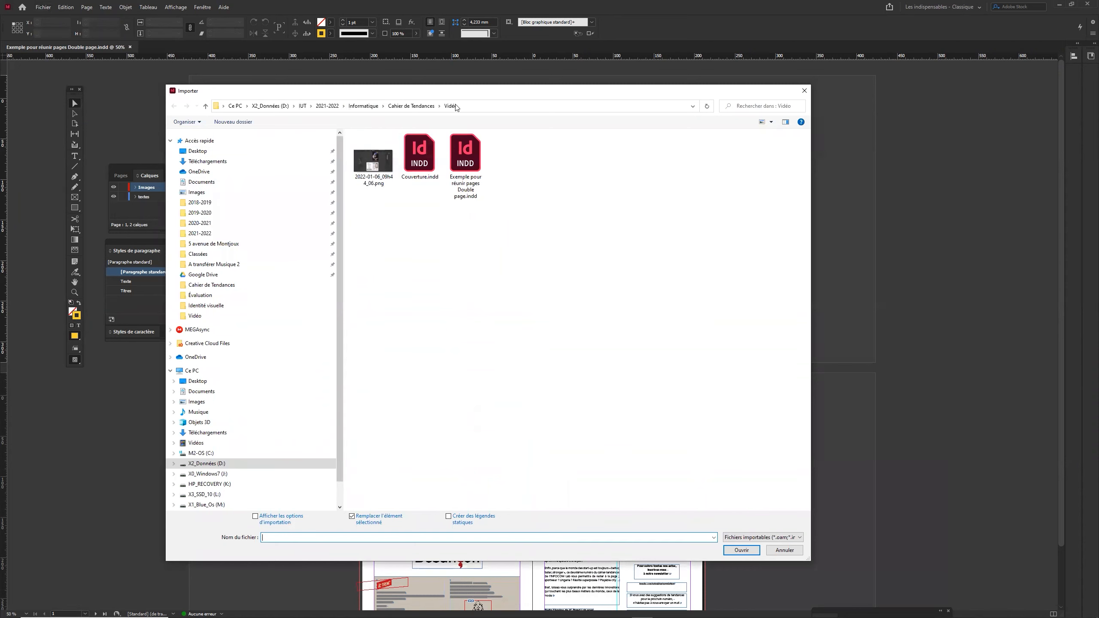
left_click_drag(481, 95, 601, 144)
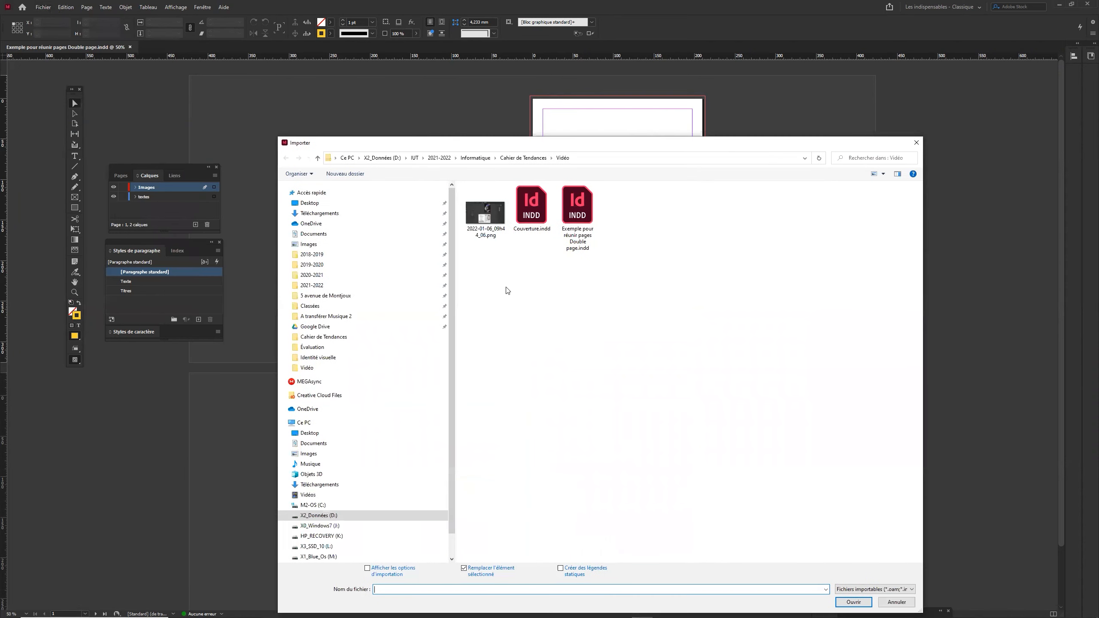
double_click(535, 211)
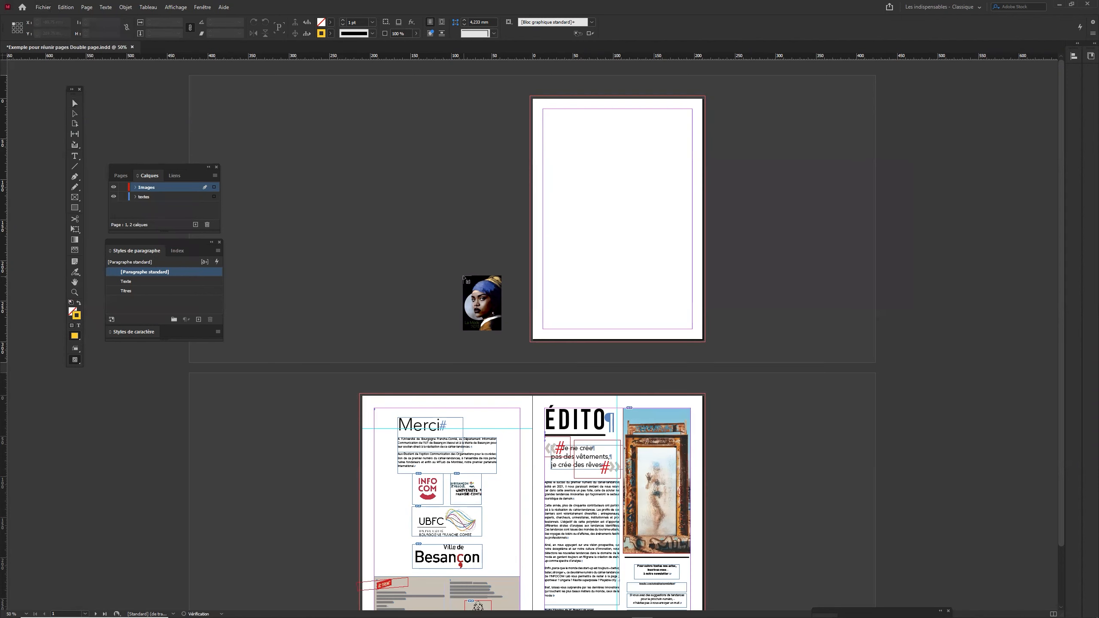
left_click(593, 179)
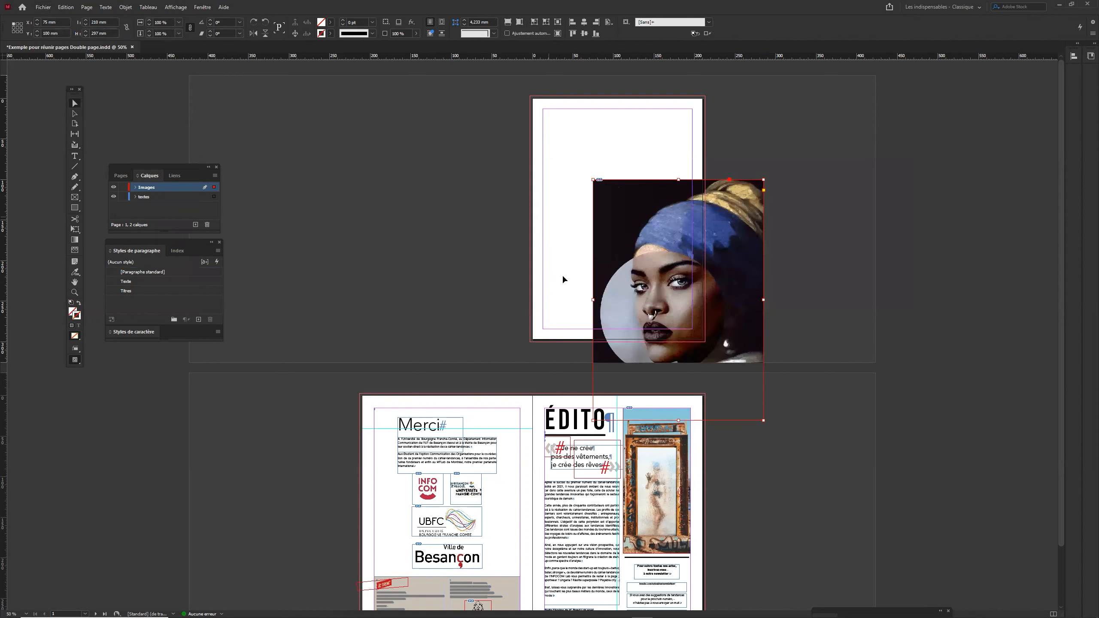
Step: Move the placed cover to the page's upper-left bleed corner at X -3 mm, Y -3 mm, and delete it
left_click_drag(619, 221, 554, 133)
left_click_drag(583, 316, 626, 313)
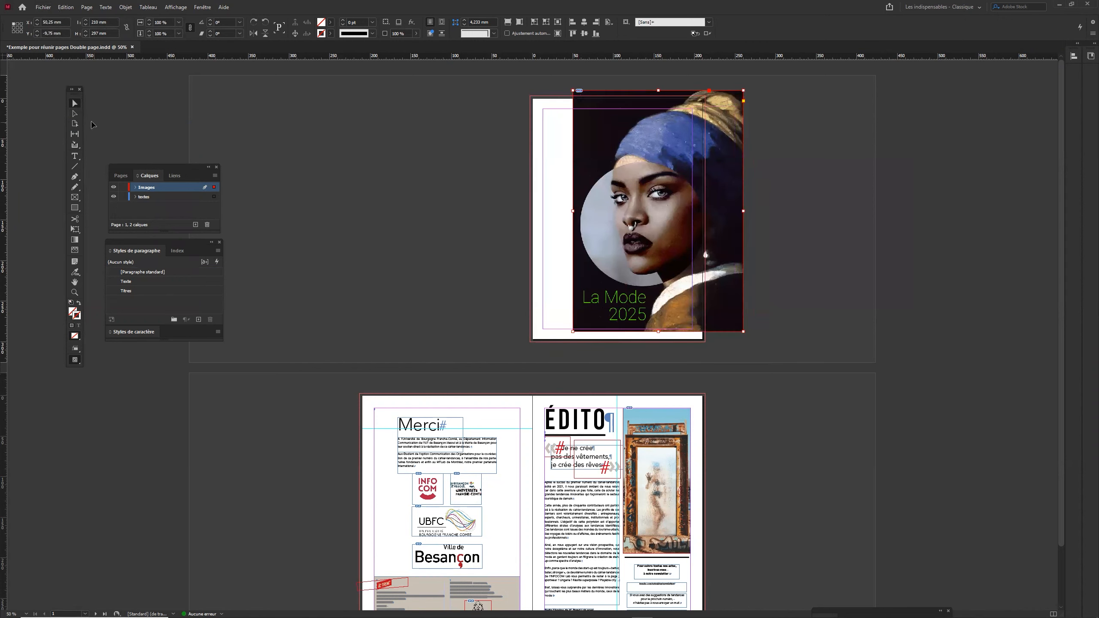
left_click_drag(615, 304, 621, 303)
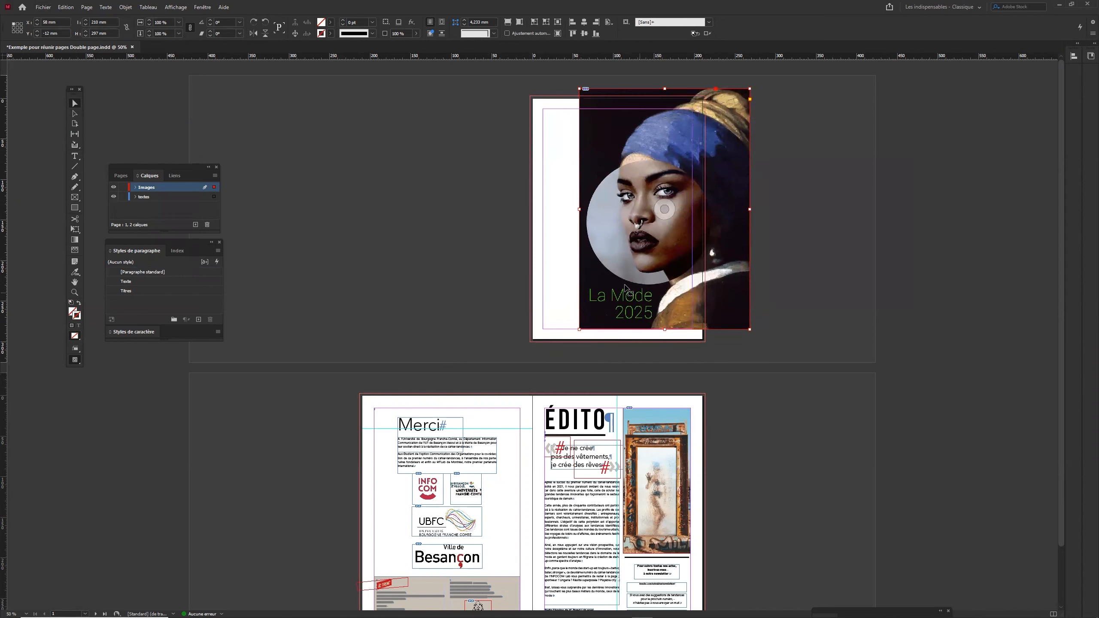
left_click_drag(643, 261, 599, 272)
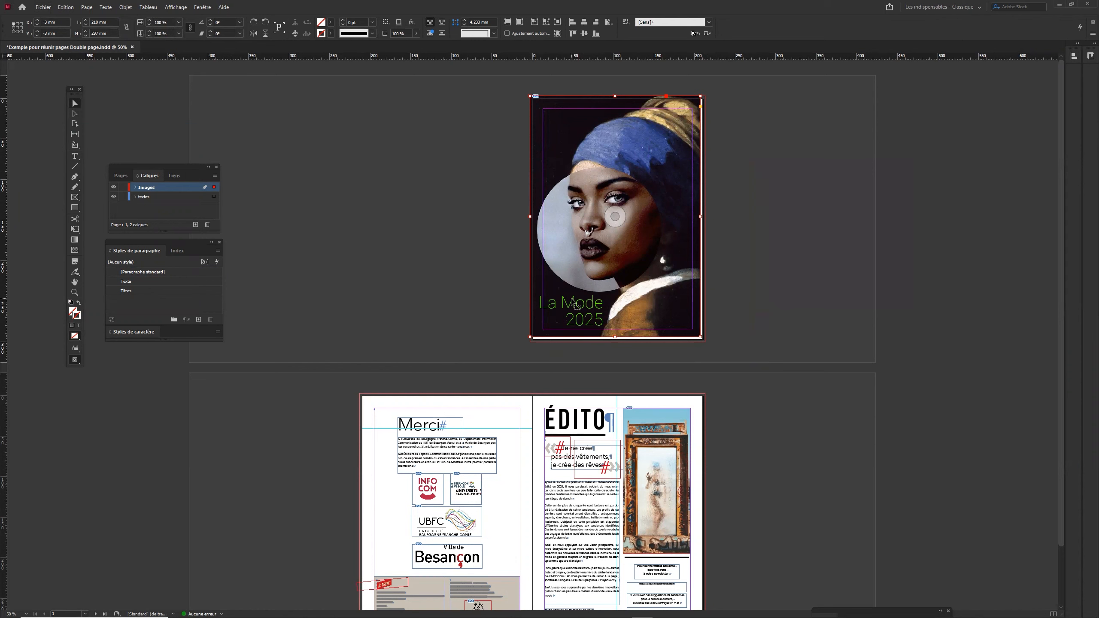
key("Delete")
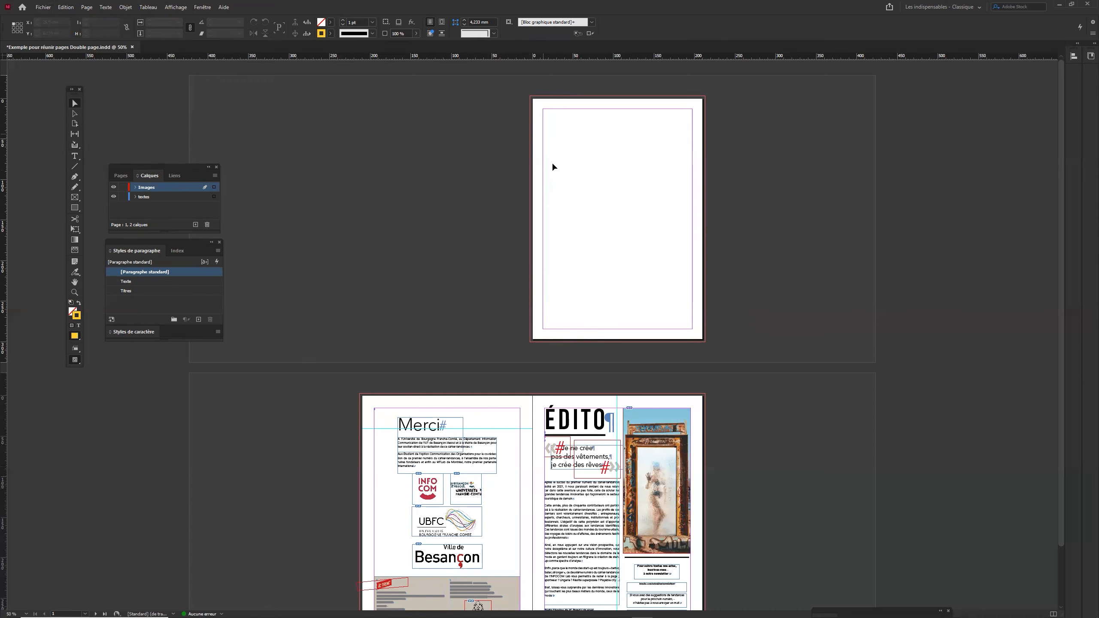
Step: Open Couverture.indd as a separate document alongside the current one
left_click(44, 8)
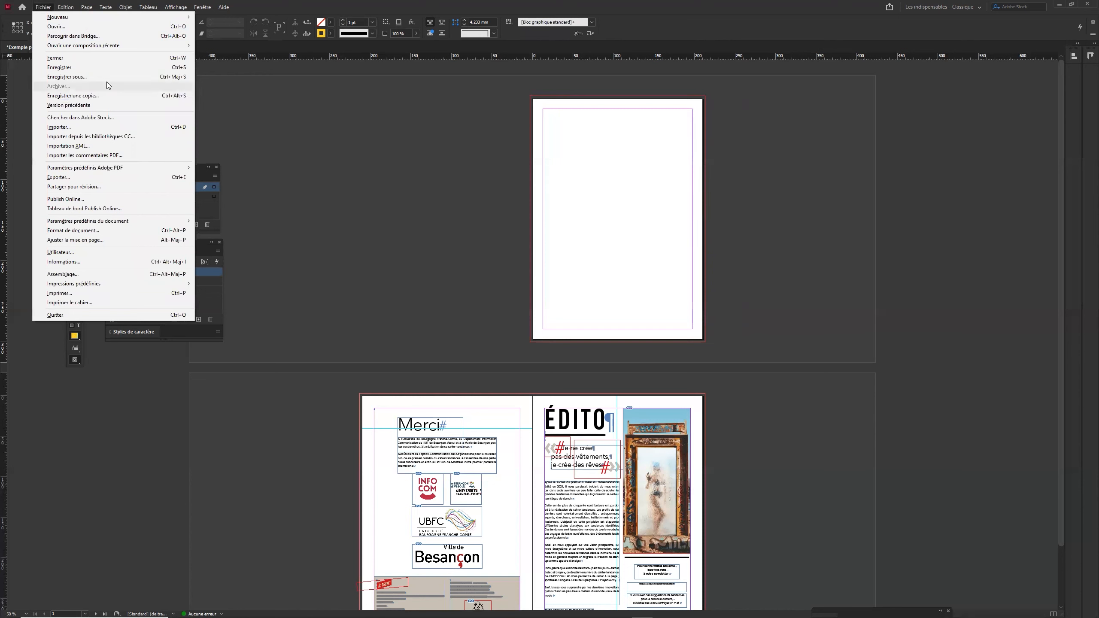
left_click(83, 27)
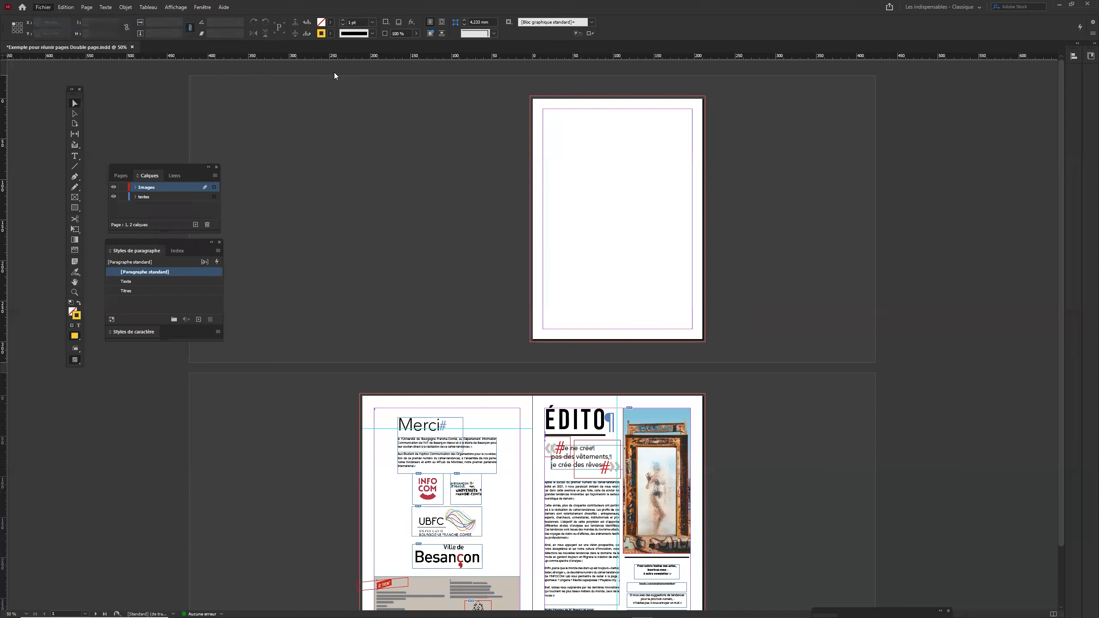
left_click(492, 205)
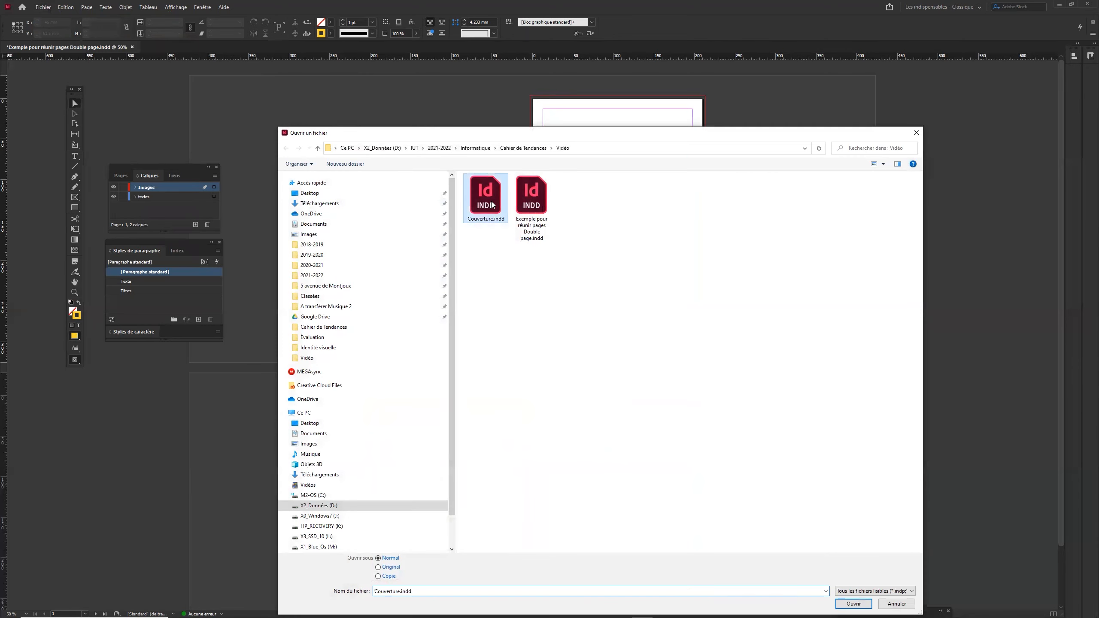
double_click(492, 205)
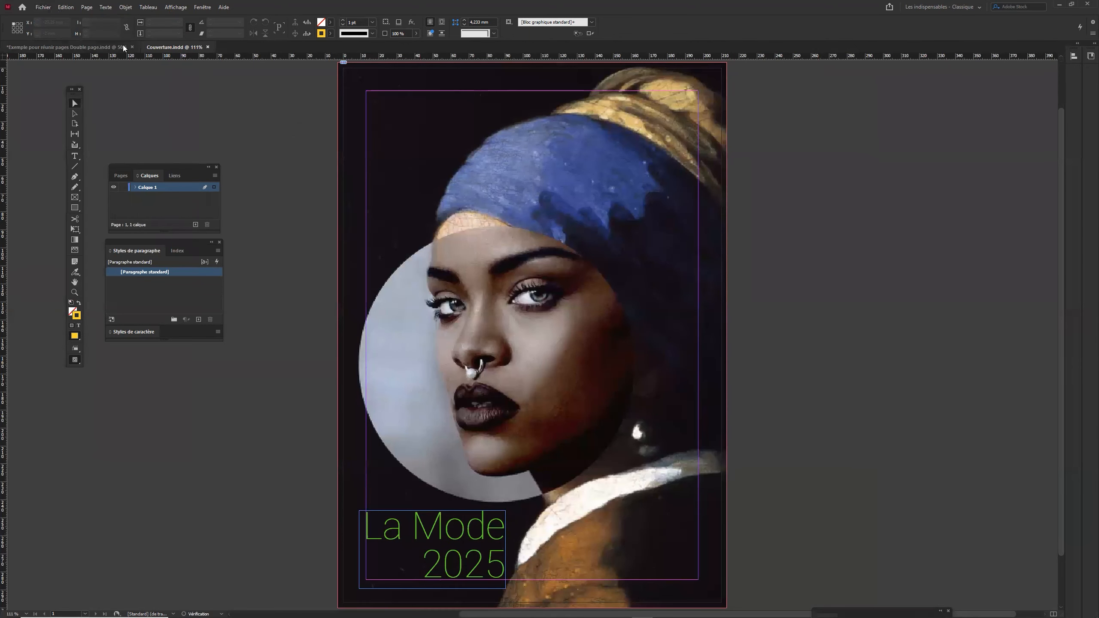
Step: Compare Couverture.indd with the double-page example document, ending on the example document
left_click(117, 47)
left_click(172, 47)
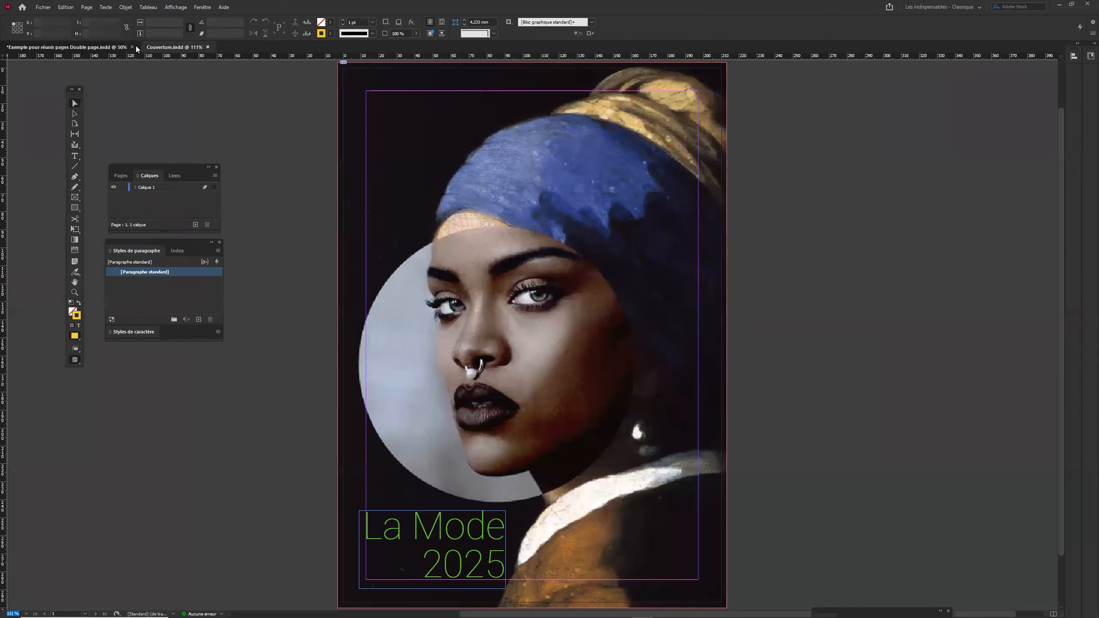
left_click(103, 46)
left_click(164, 49)
left_click(106, 46)
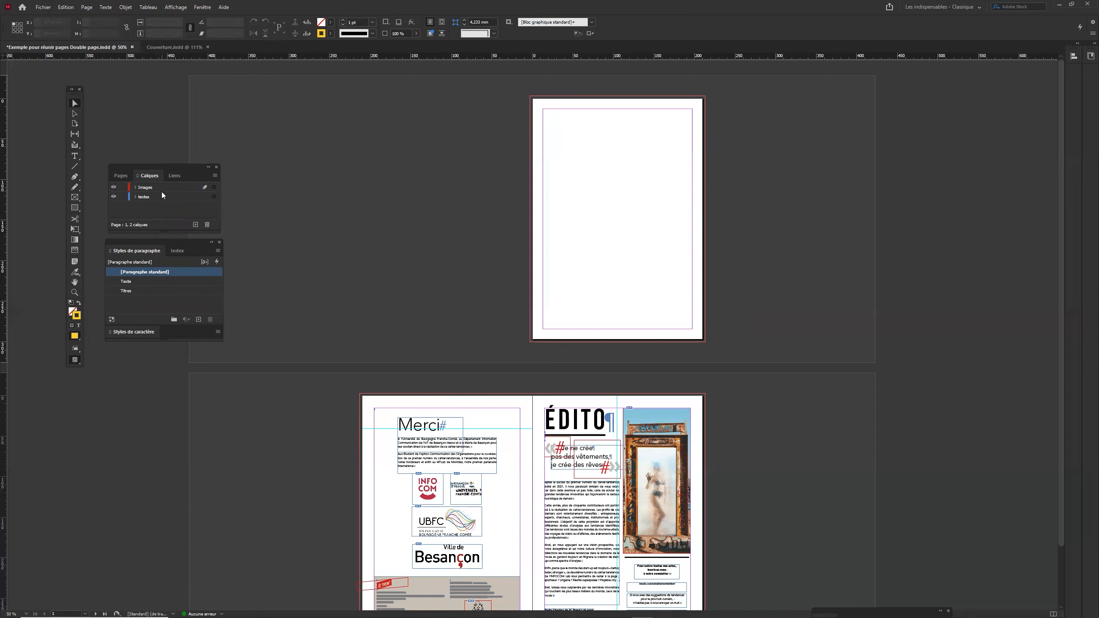
Step: Display the Pages panel, enlarge it to show all page thumbnails, and move the Paragraph Styles panel clear of it
left_click(203, 7)
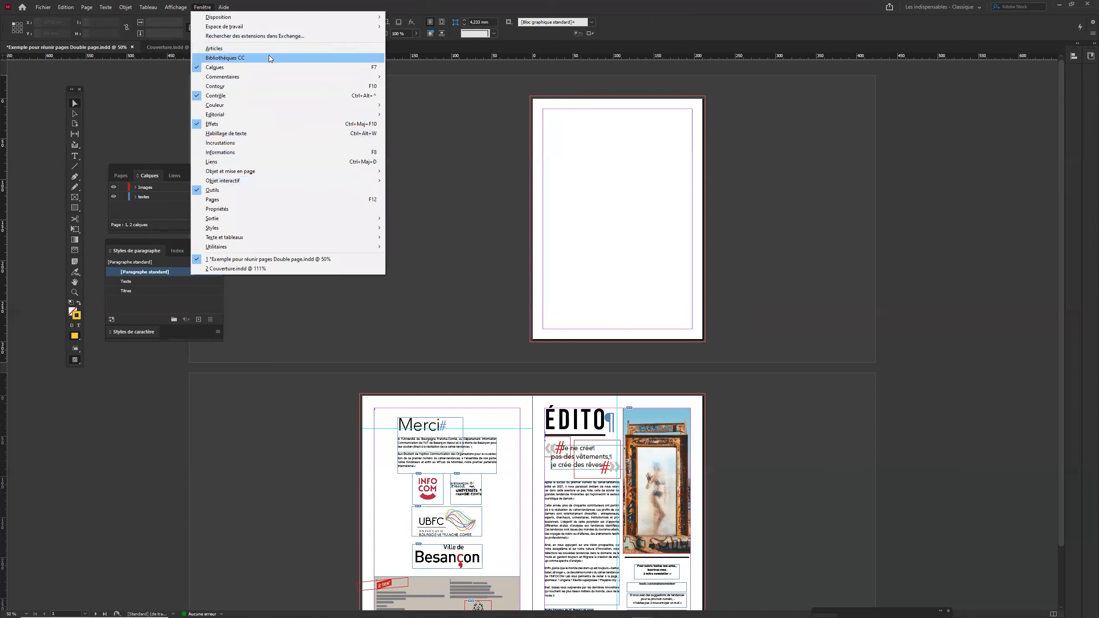
left_click(241, 201)
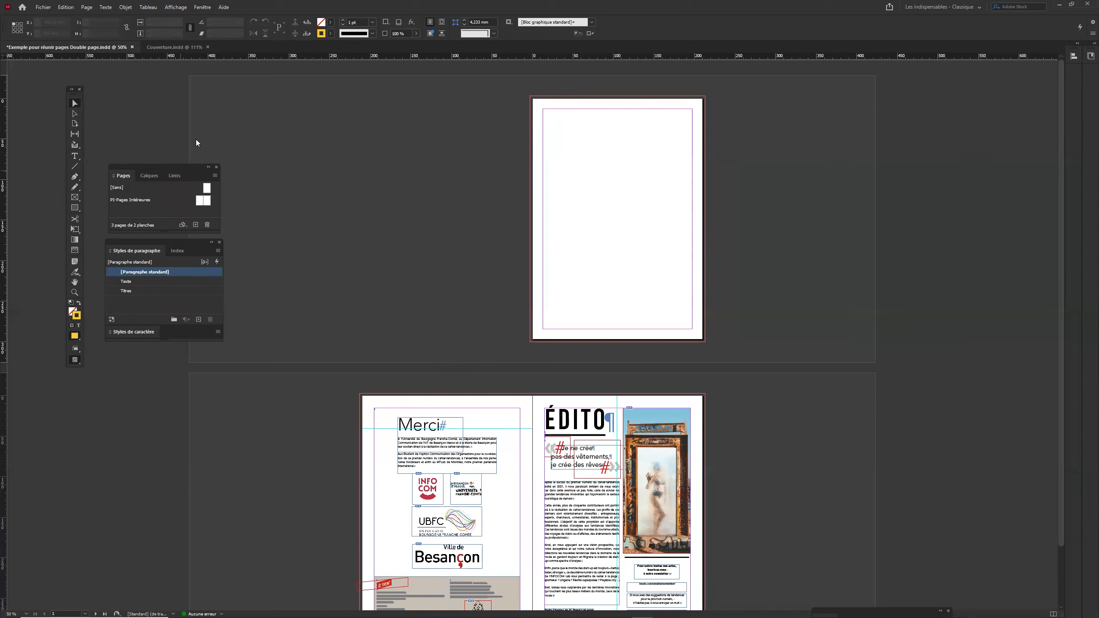
left_click_drag(186, 176, 203, 125)
left_click_drag(235, 181, 270, 256)
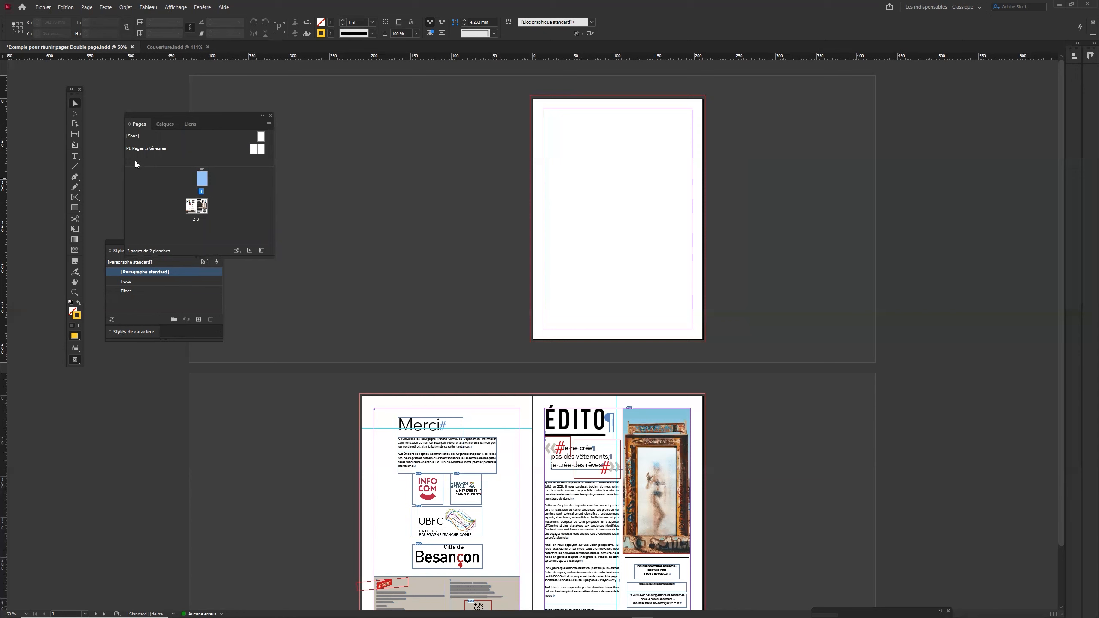
left_click_drag(110, 245, 138, 277)
Step: Examine the example document's inner spread and its Pages Intérieures master, and compare them with the pages of Couverture.indd
scroll(524, 434, "down", 2)
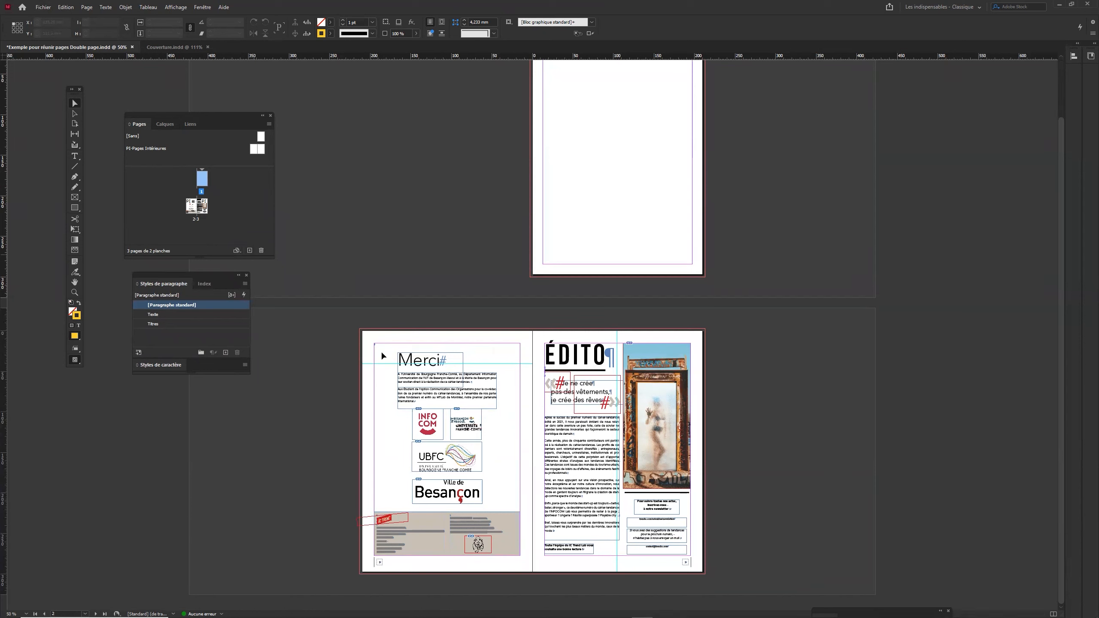
double_click(251, 149)
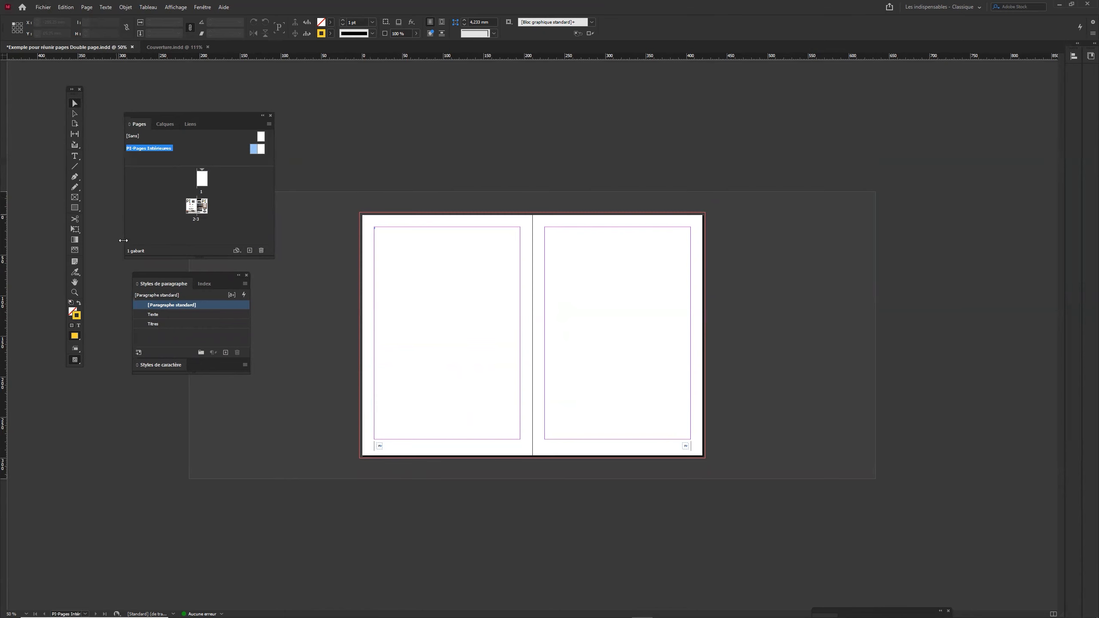
left_click(170, 46)
left_click(96, 48)
left_click(163, 45)
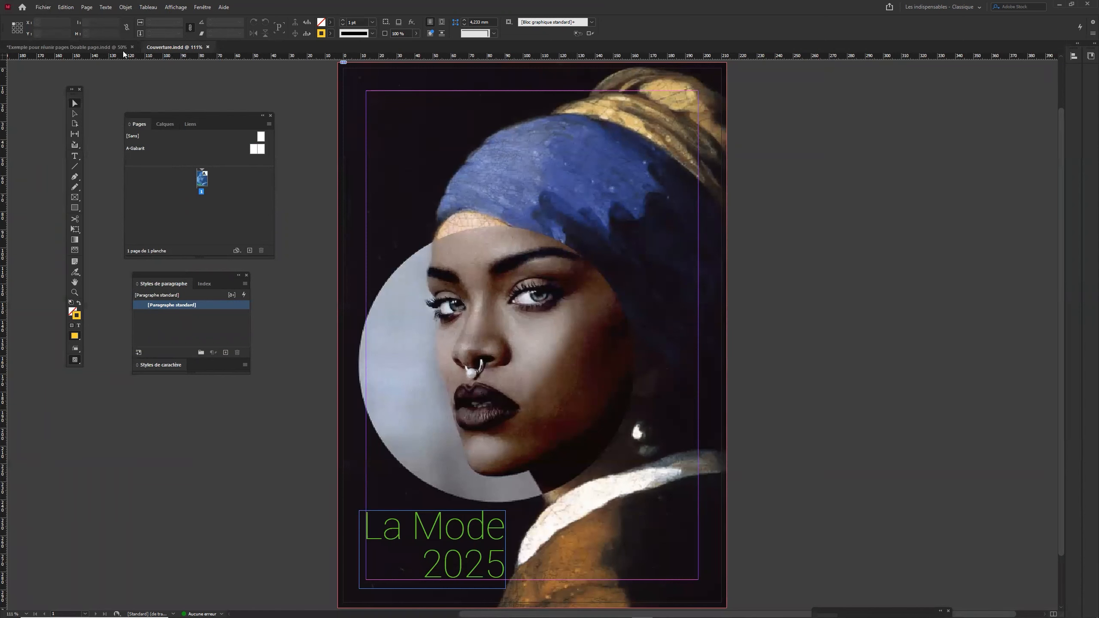
left_click(532, 334)
Step: Arrange the two open documents side by side in two vertical panes and make Couverture.indd active
left_click(202, 8)
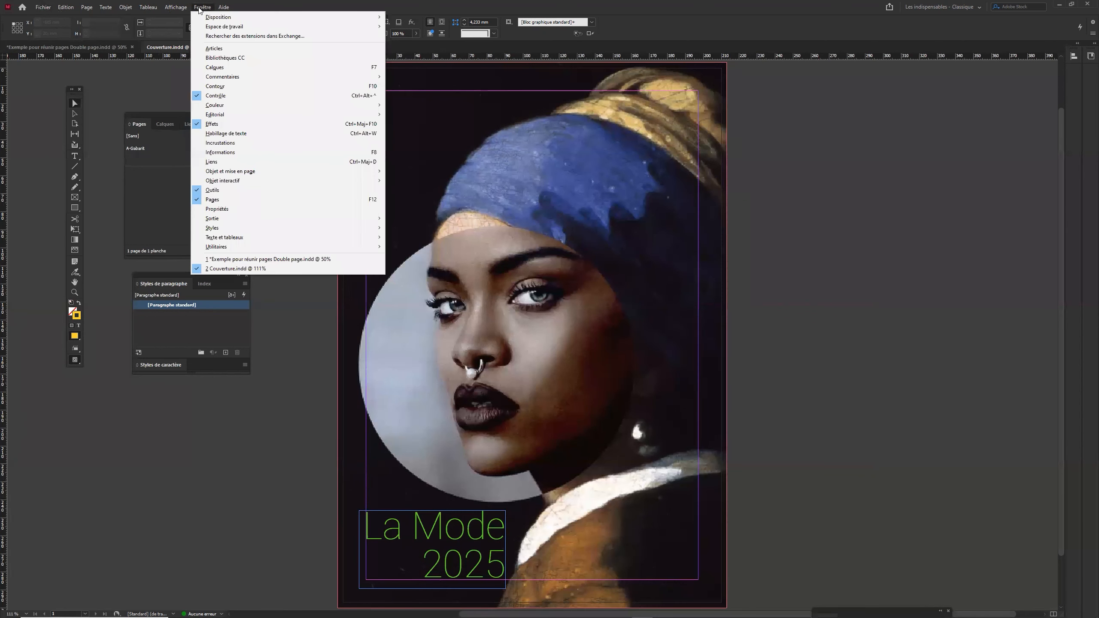
mouse_move(372, 18)
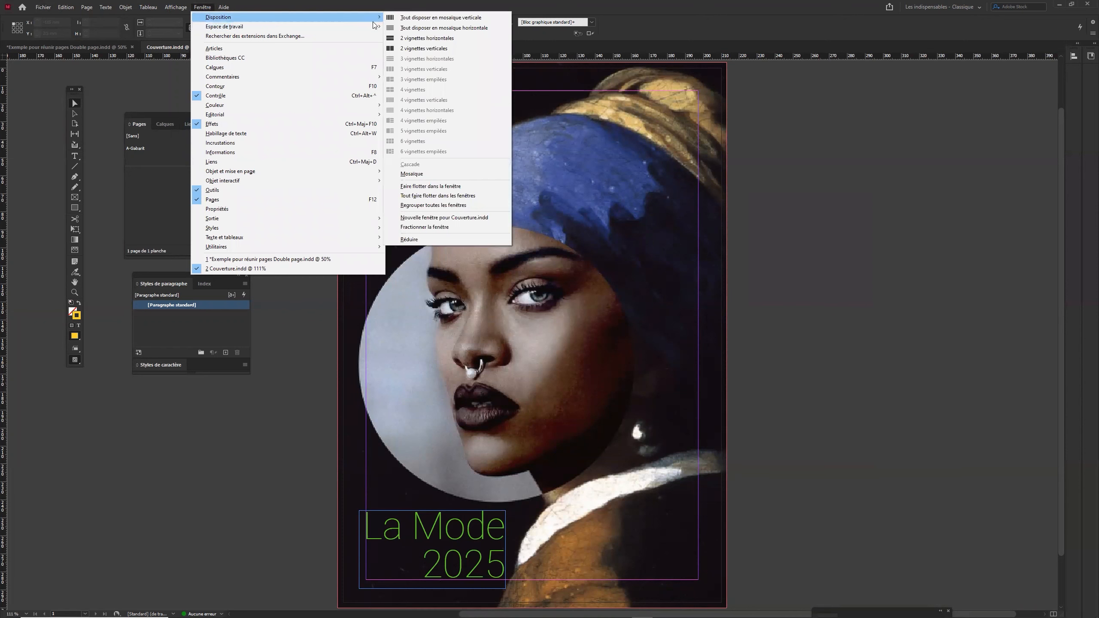
left_click(411, 48)
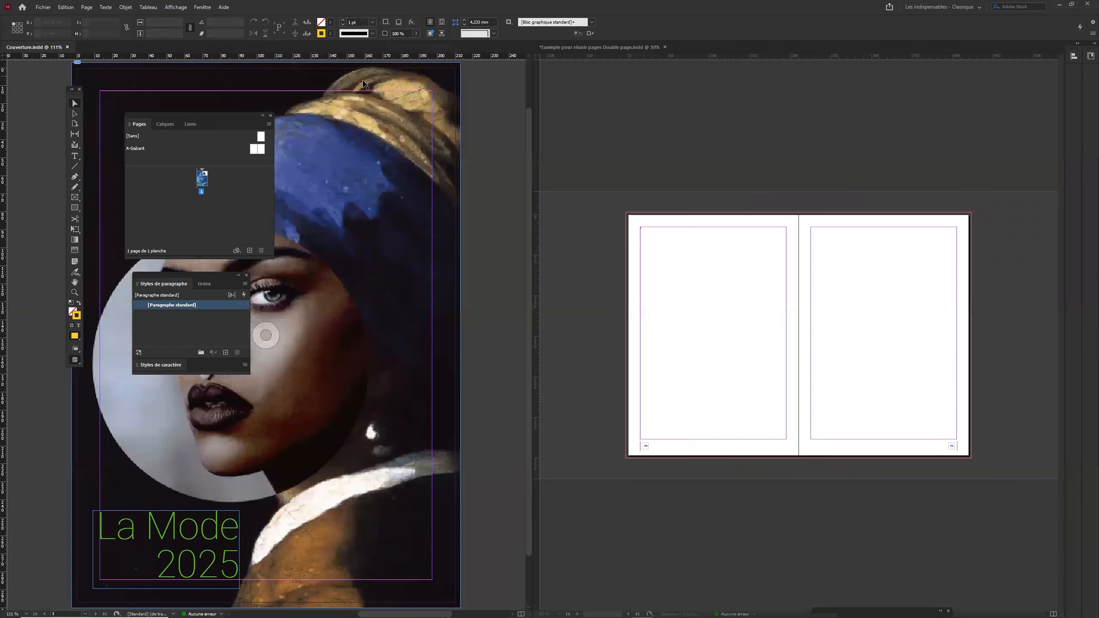
left_click(267, 337)
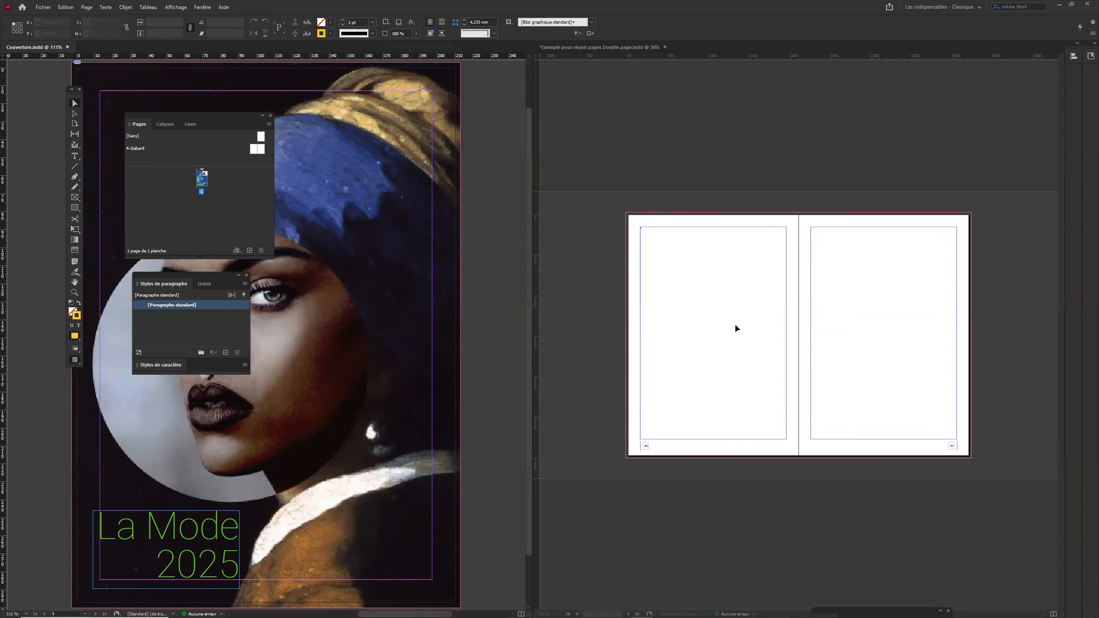
Step: Copy page 2 of the example document into Couverture.indd, inserting it after the cover page
left_click(619, 175)
left_click_drag(211, 115, 709, 85)
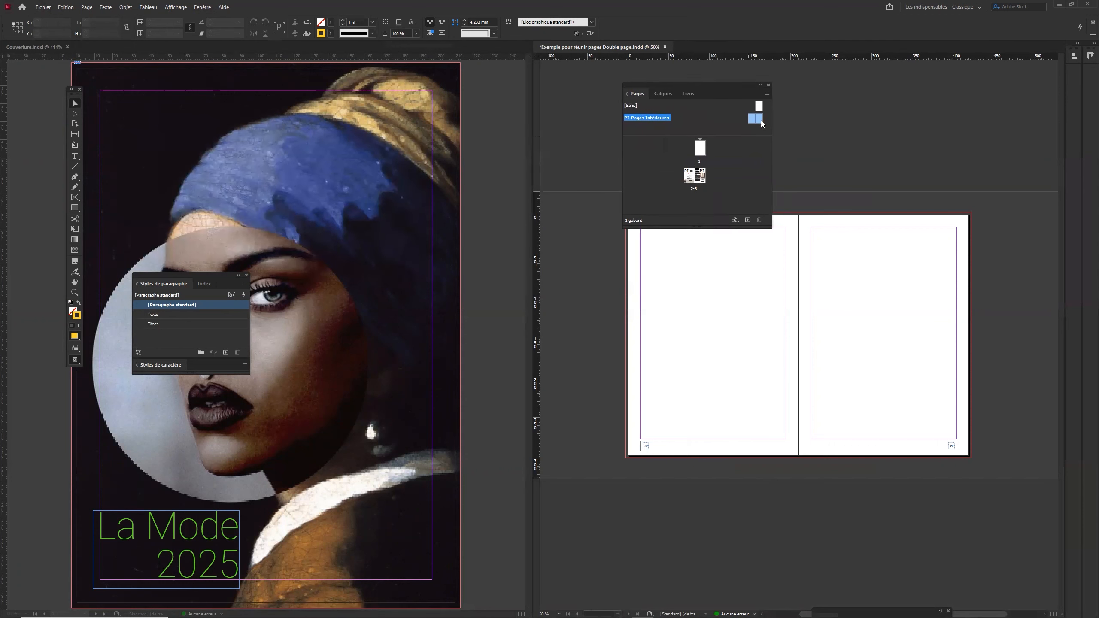
double_click(694, 181)
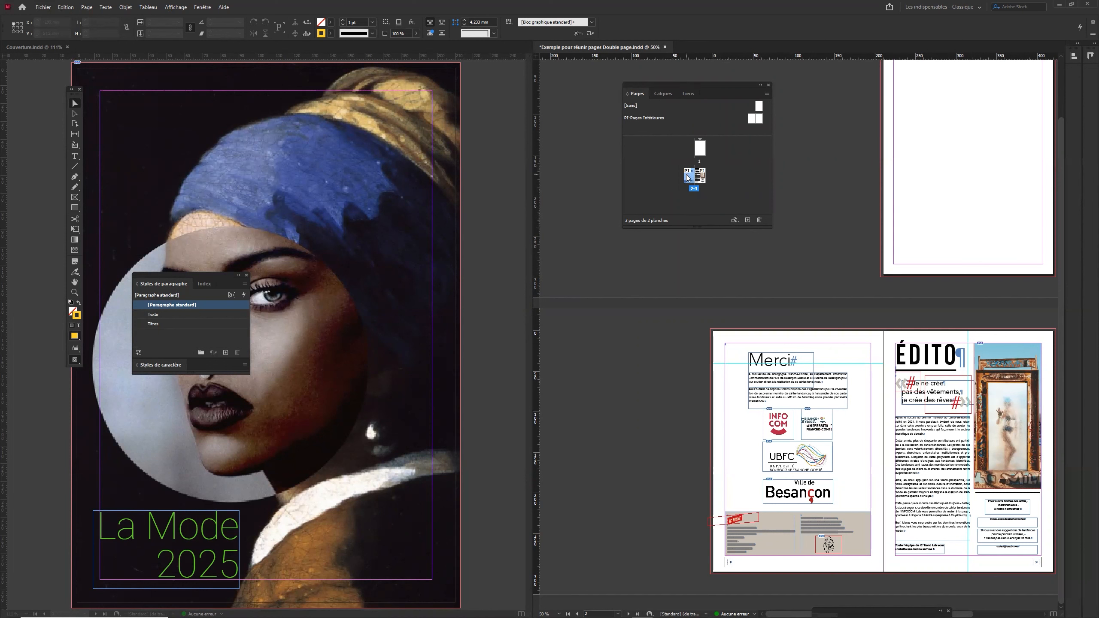
left_click_drag(688, 177, 471, 215)
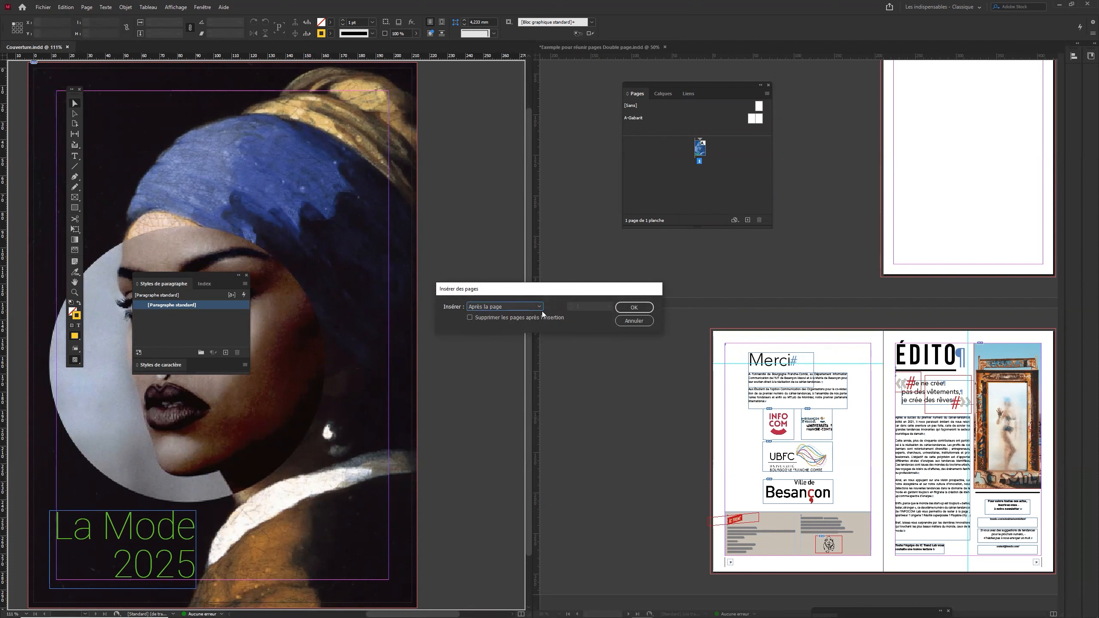
left_click(629, 306)
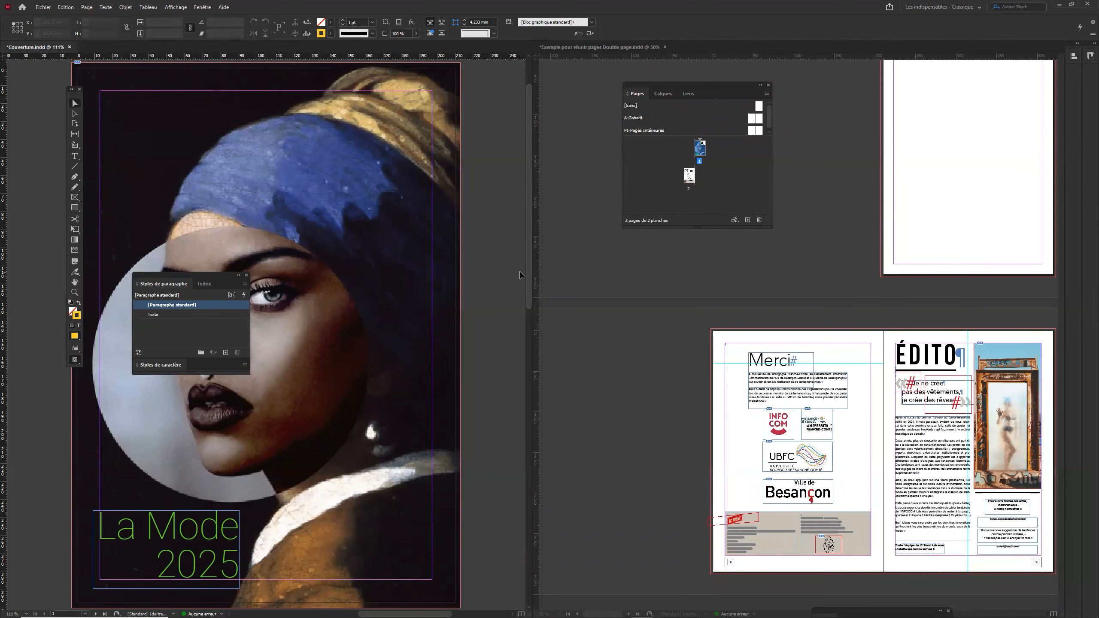
Step: Copy page 3 of the example document into Couverture.indd, inserting it after page 2 and keeping the original page in the source
left_click(785, 274)
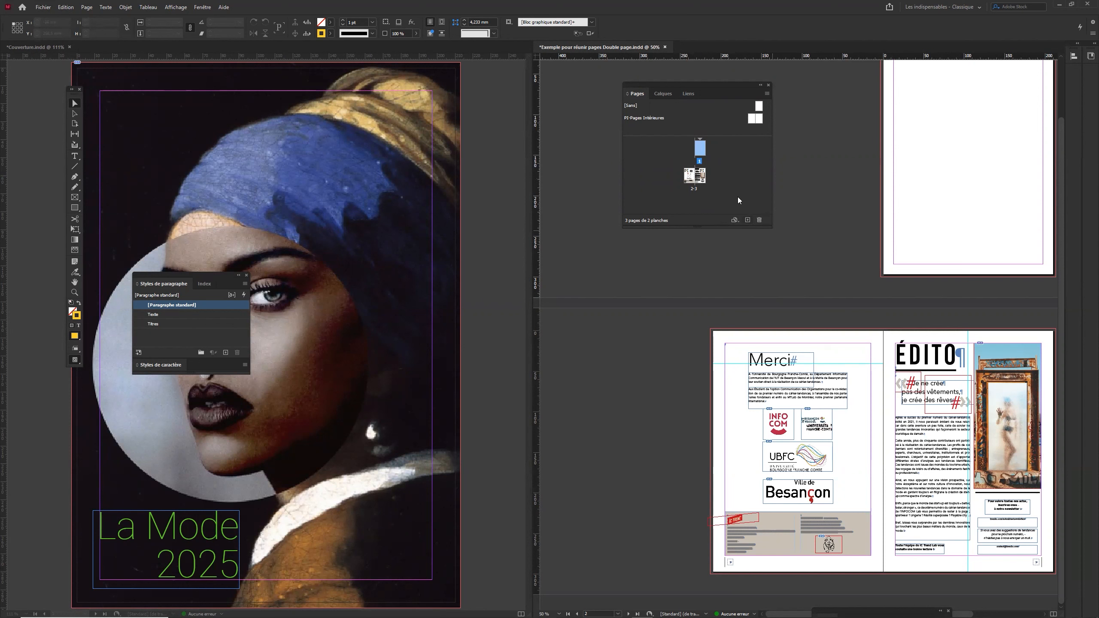
left_click_drag(702, 177, 491, 239)
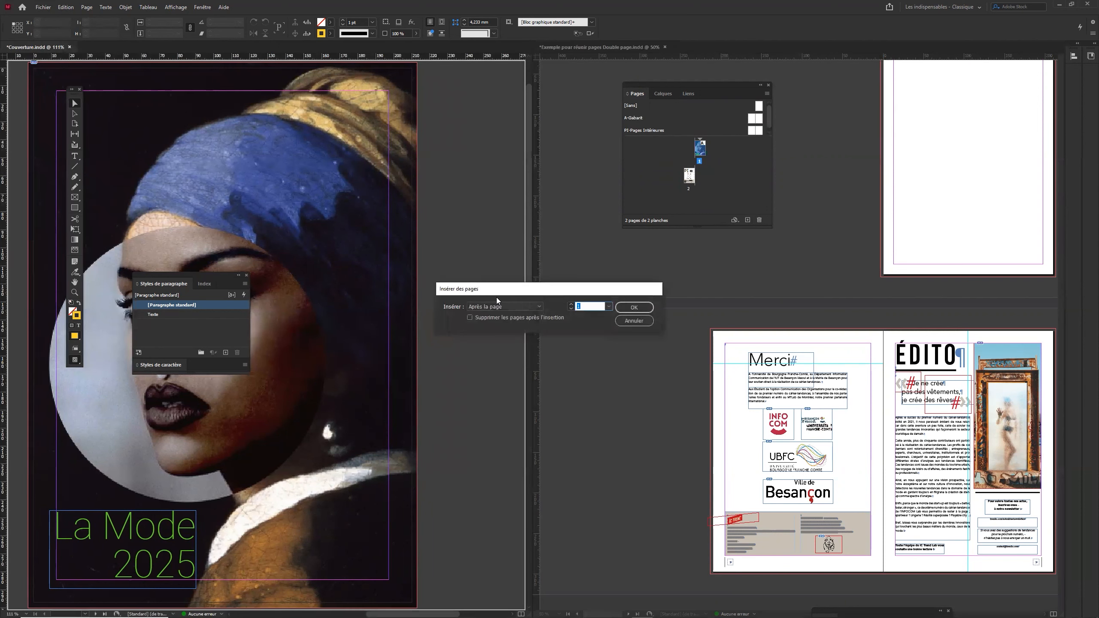
left_click(608, 307)
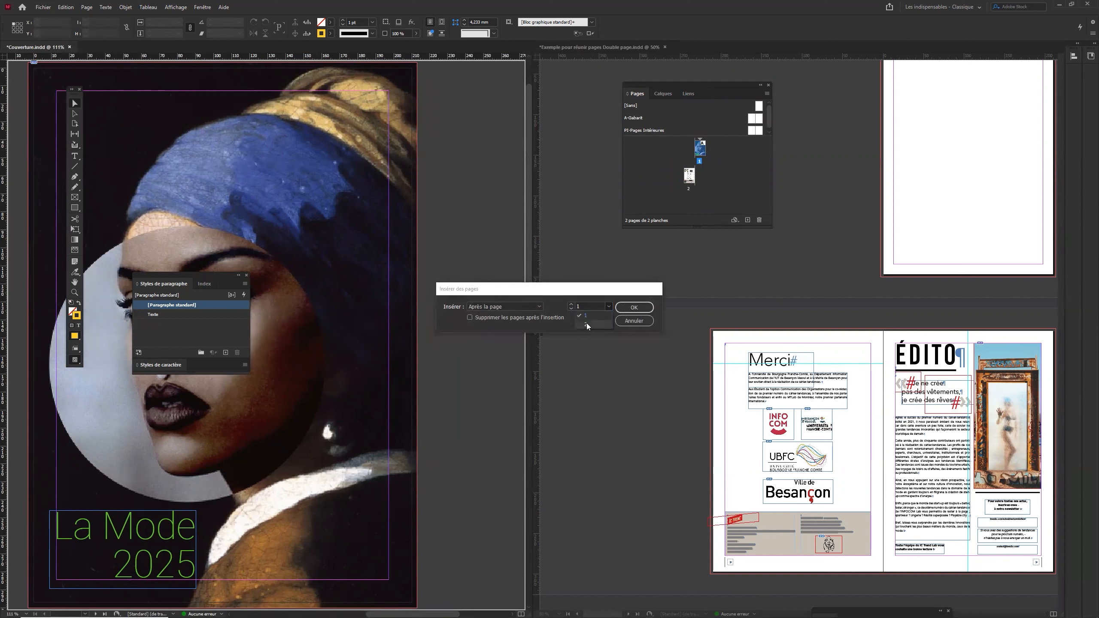
left_click(586, 324)
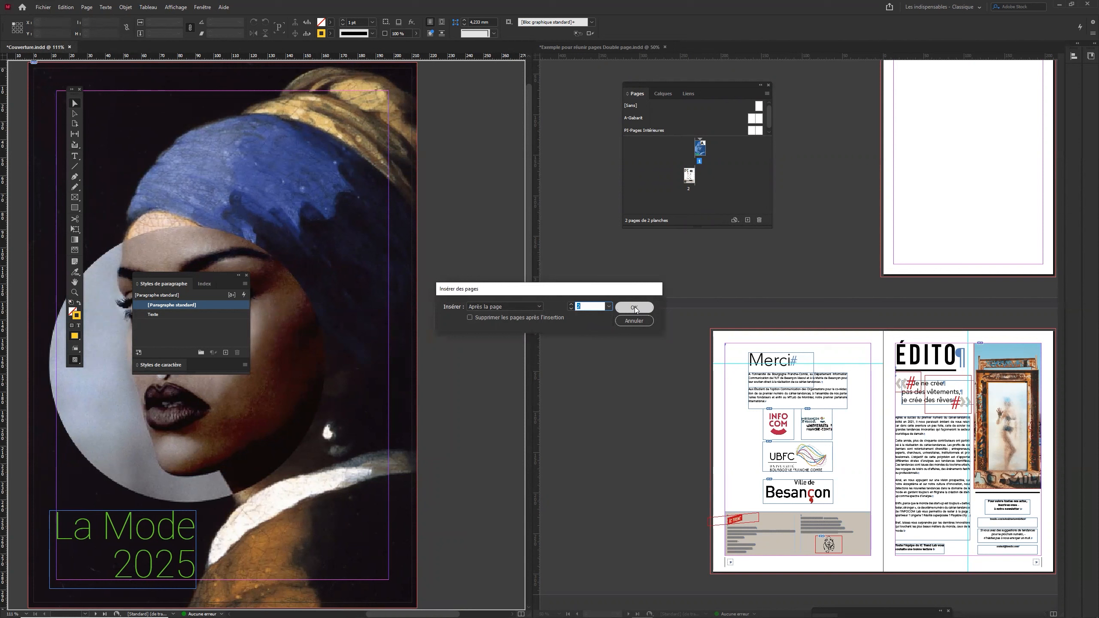
left_click(536, 307)
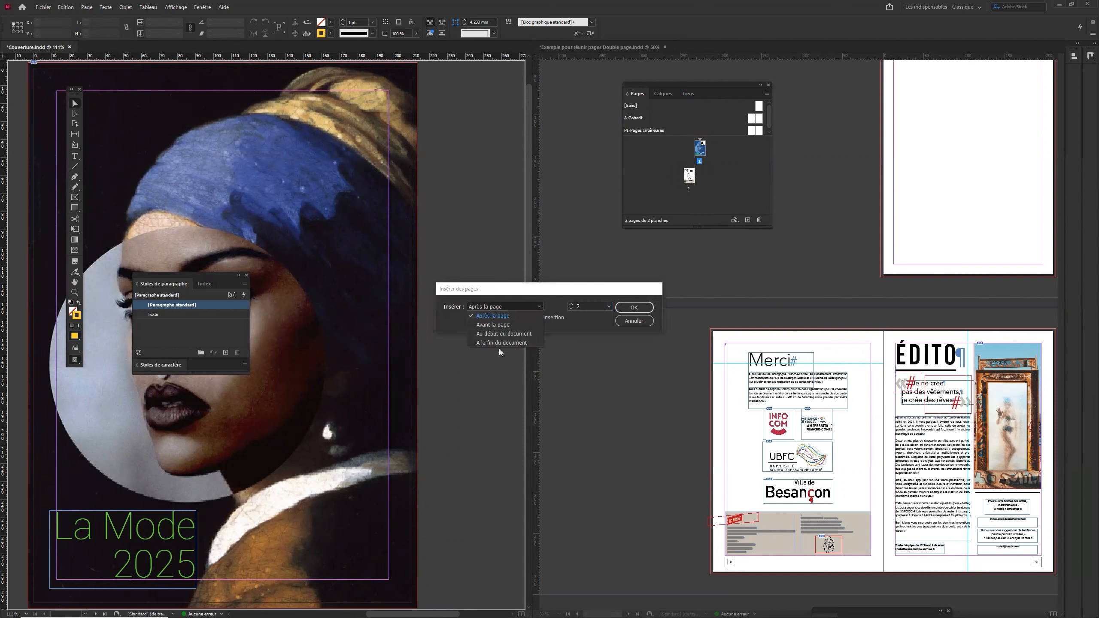
left_click(590, 321)
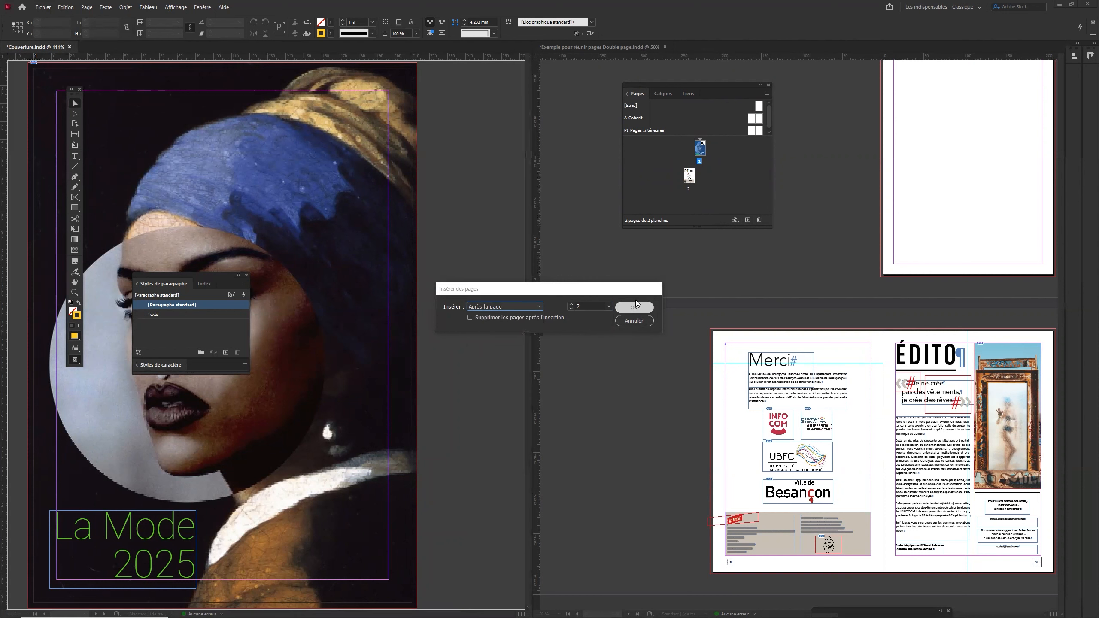
left_click(634, 308)
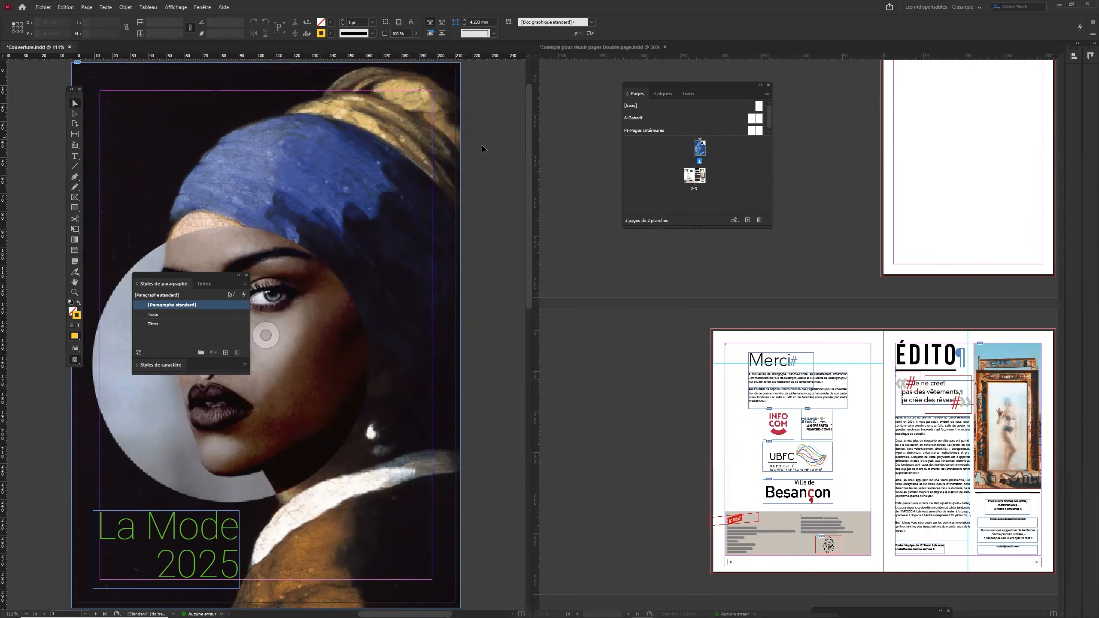
Step: Move the Pages panel over Couverture.indd, inspect its inserted pages 2 and 3, and display the document's layers
left_click_drag(696, 83, 332, 127)
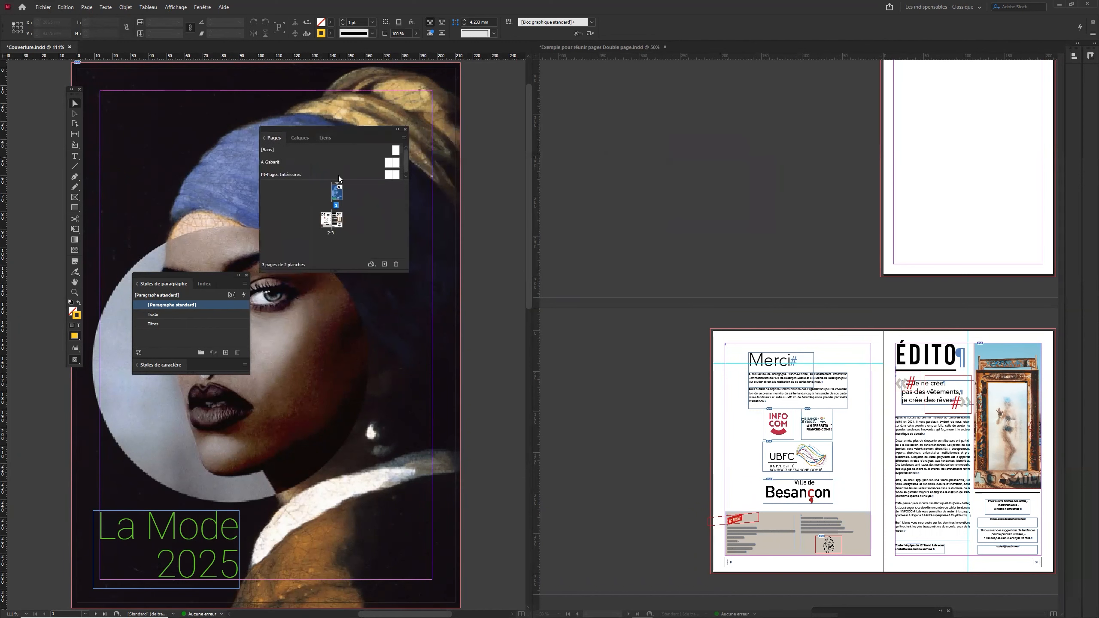
double_click(325, 222)
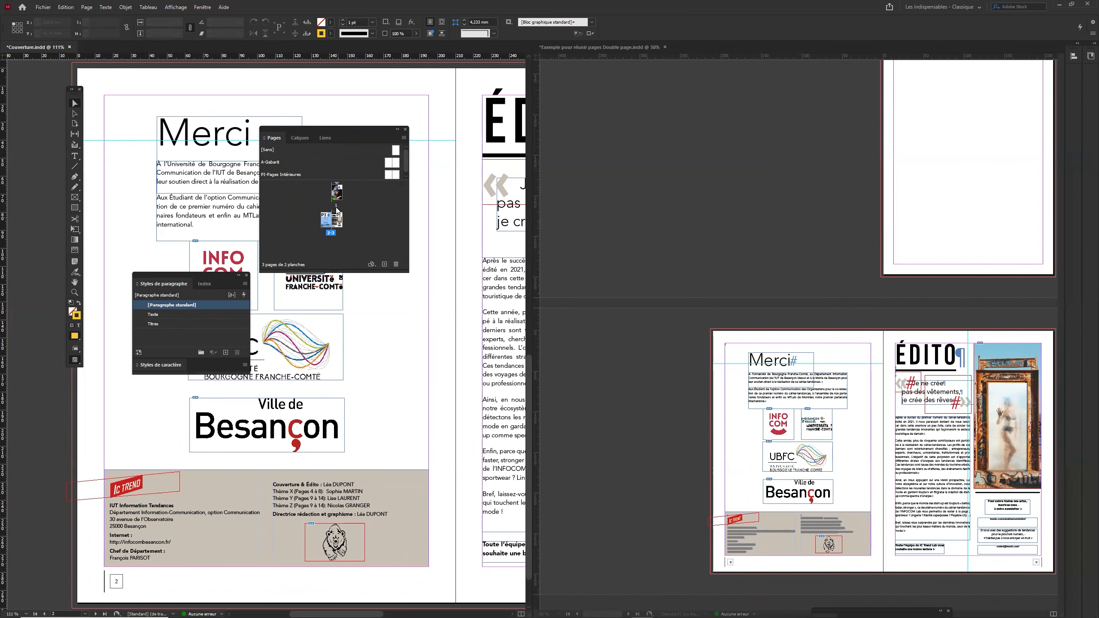
double_click(338, 221)
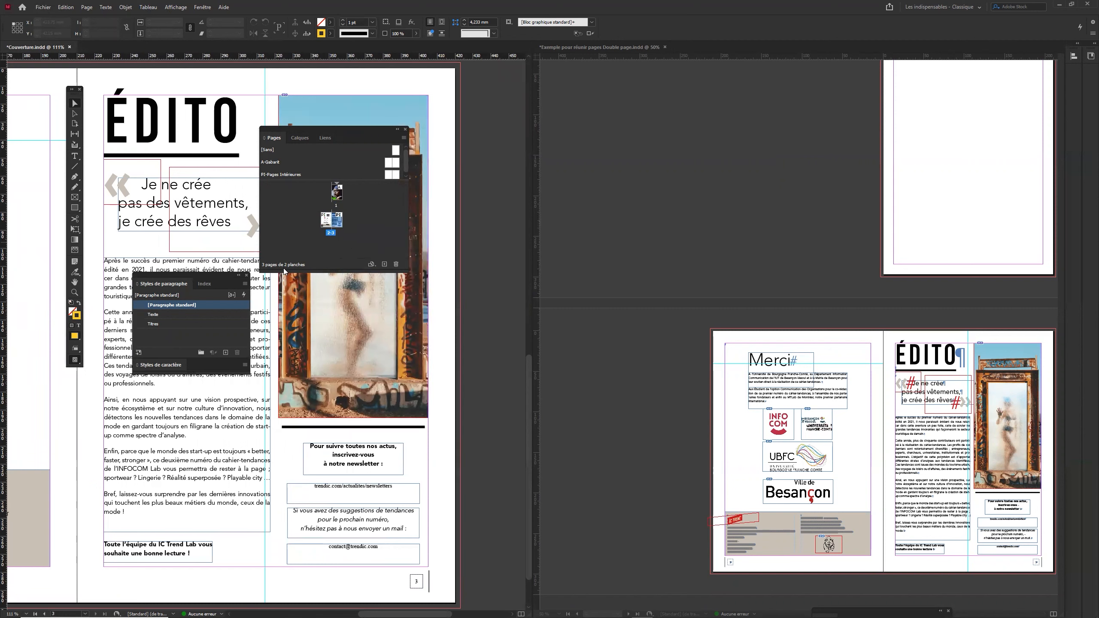
left_click(206, 12)
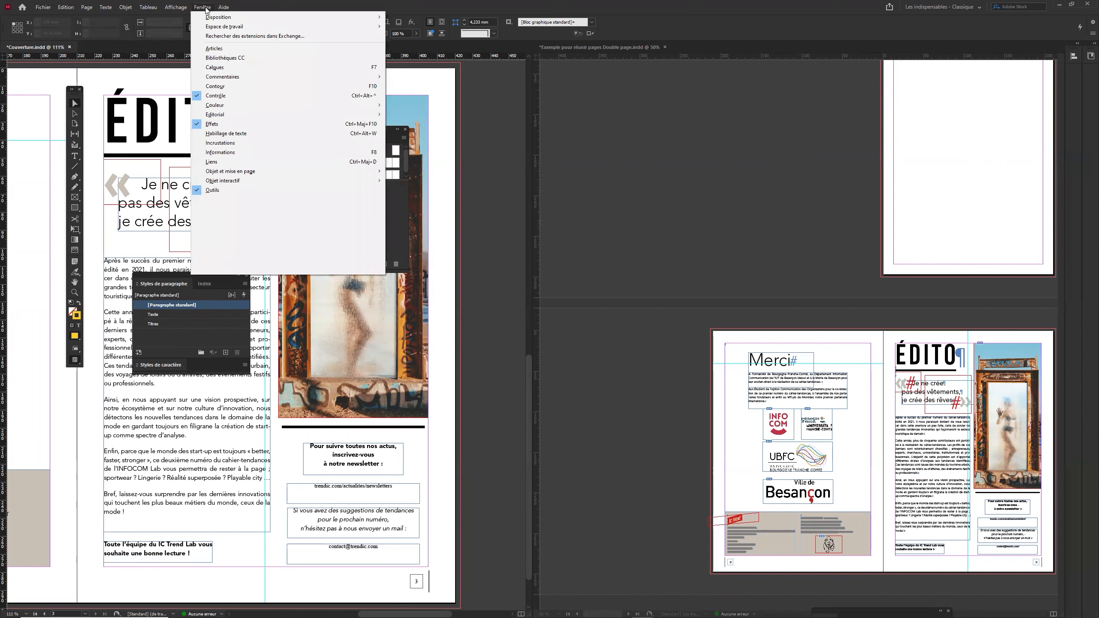
left_click(234, 69)
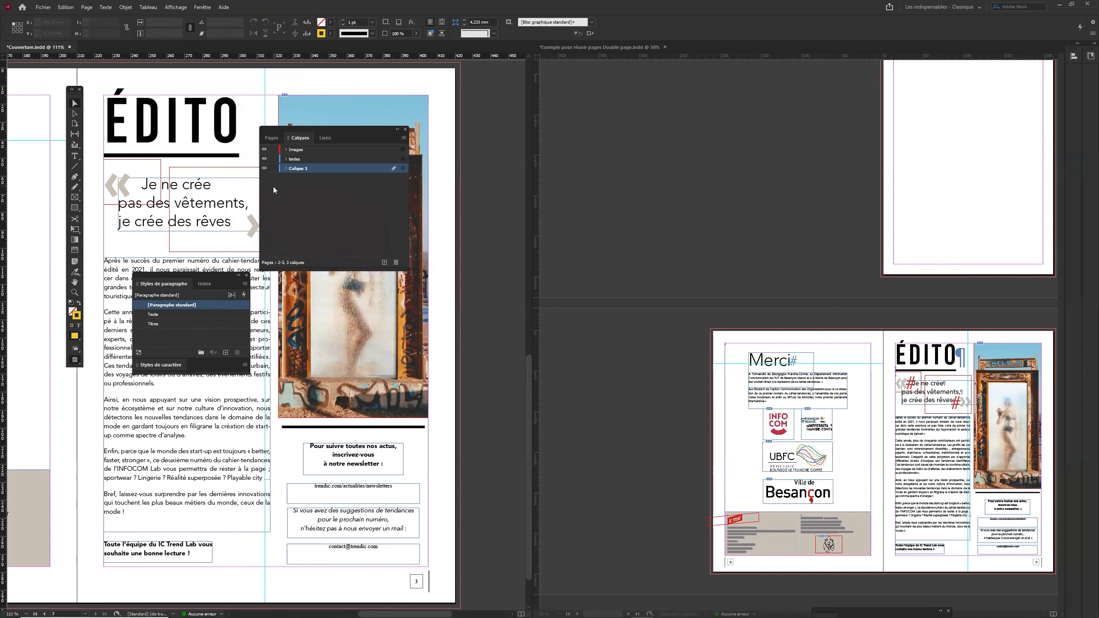